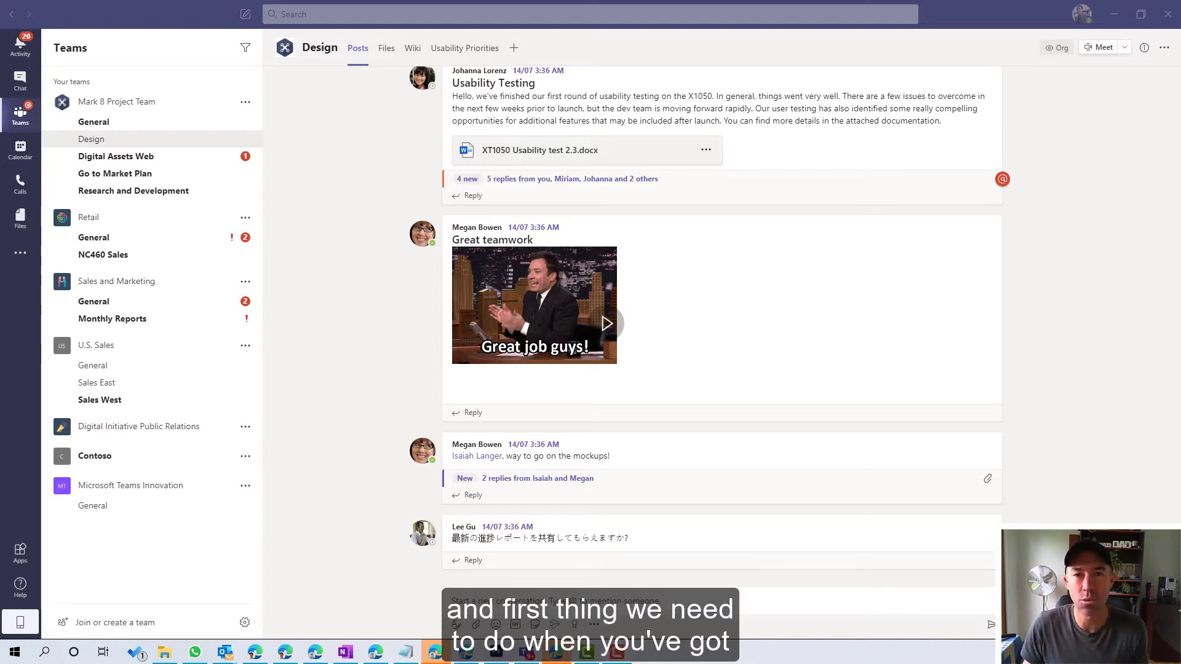
- Review the general application settings for the option that turns on the new meeting experience, and close the settings
{"action": "left_click", "coordinate": [993, 20]}
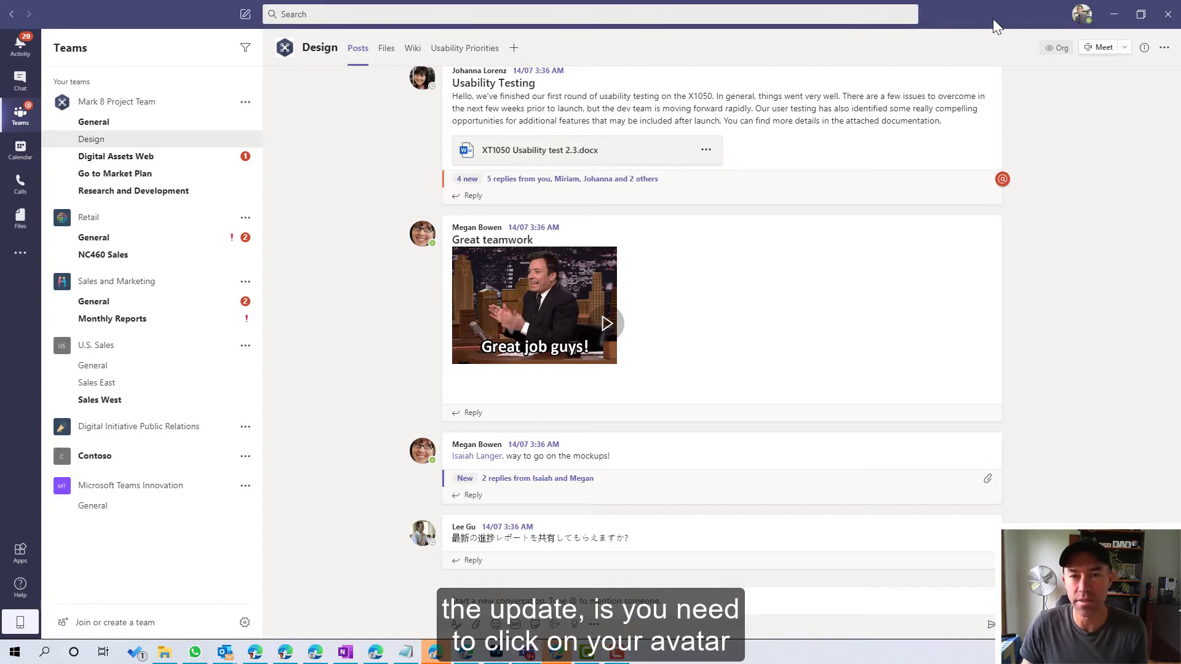
{"action": "left_click", "coordinate": [1074, 21]}
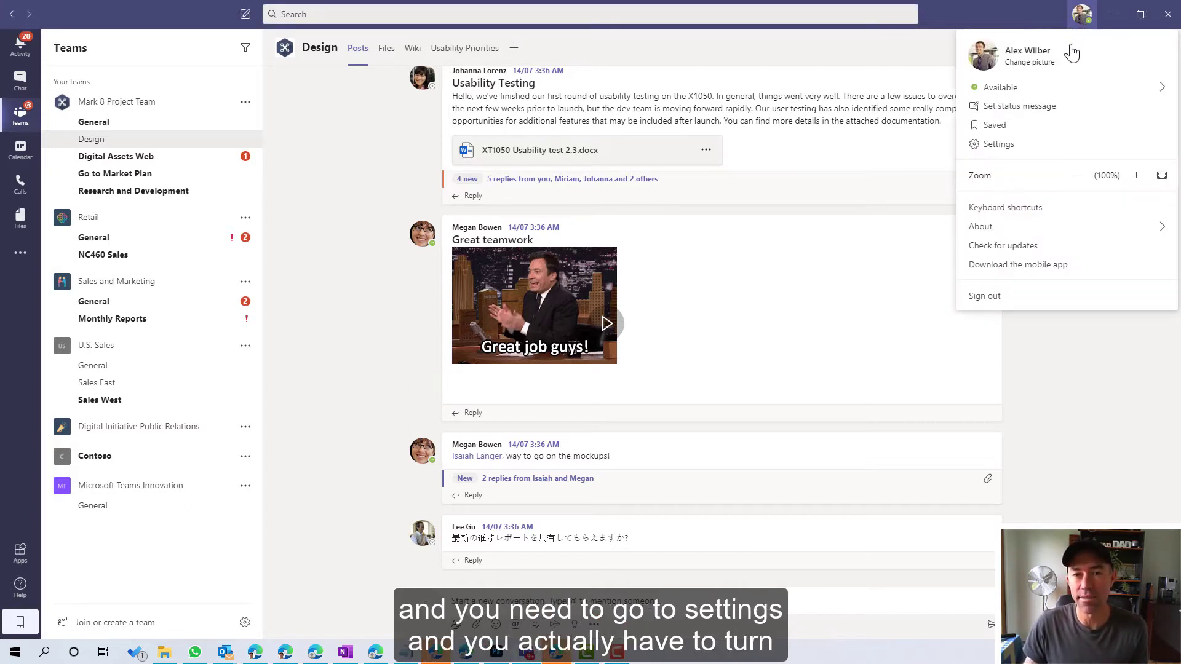
{"action": "left_click", "coordinate": [1001, 146]}
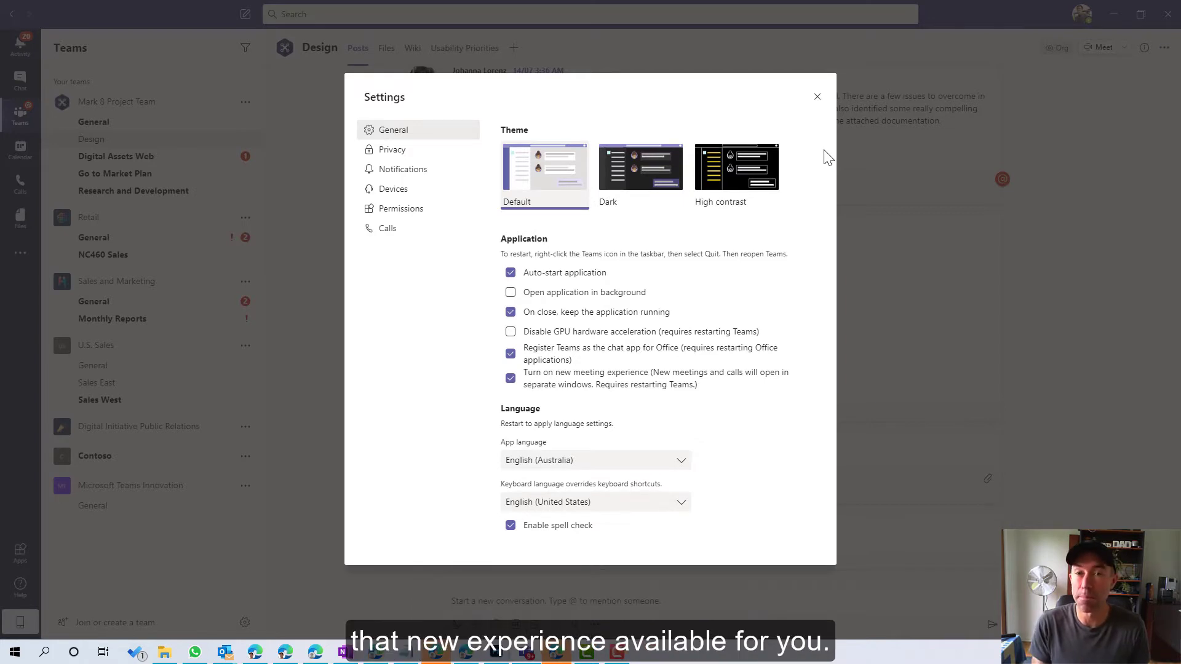
{"action": "left_click", "coordinate": [817, 96]}
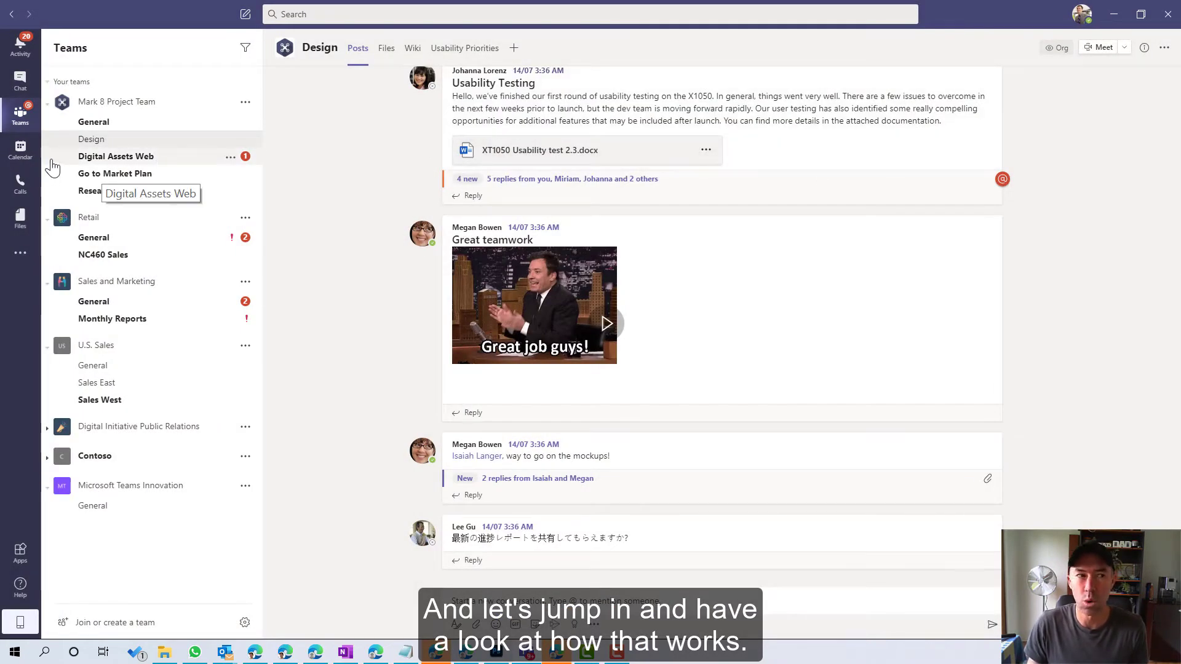
- Join the "New meeting experiences" meeting scheduled in the calendar for 25 July at 11:30 AM, and dismiss the video warning
{"action": "left_click", "coordinate": [28, 156]}
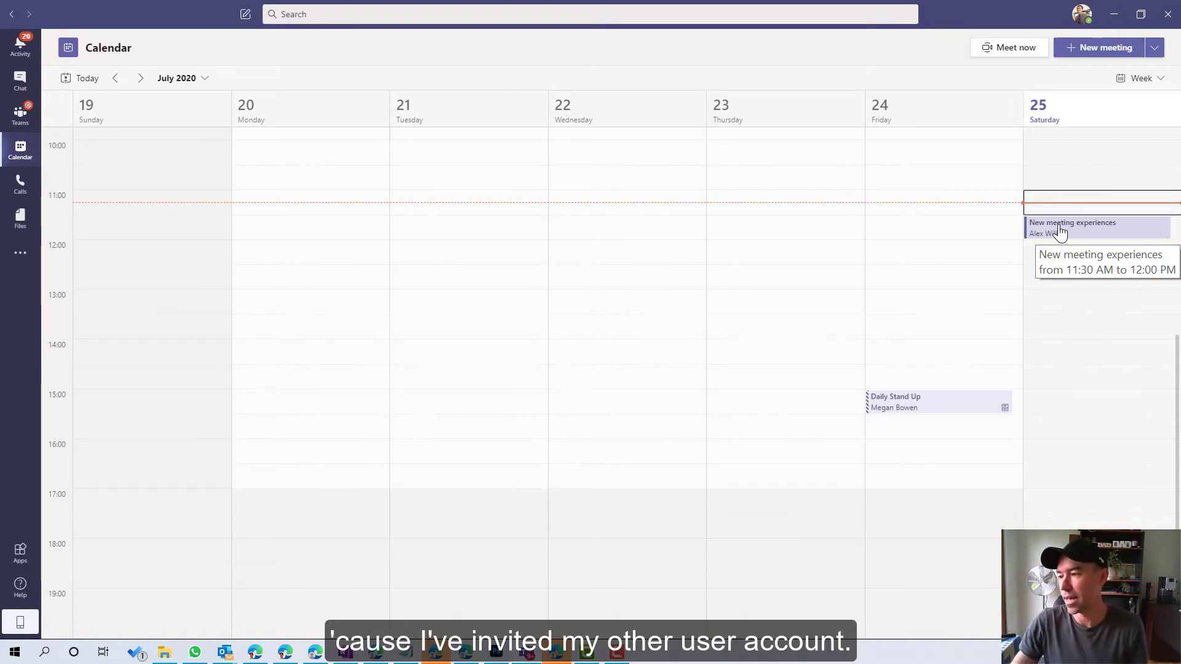
{"action": "left_click", "coordinate": [1105, 232]}
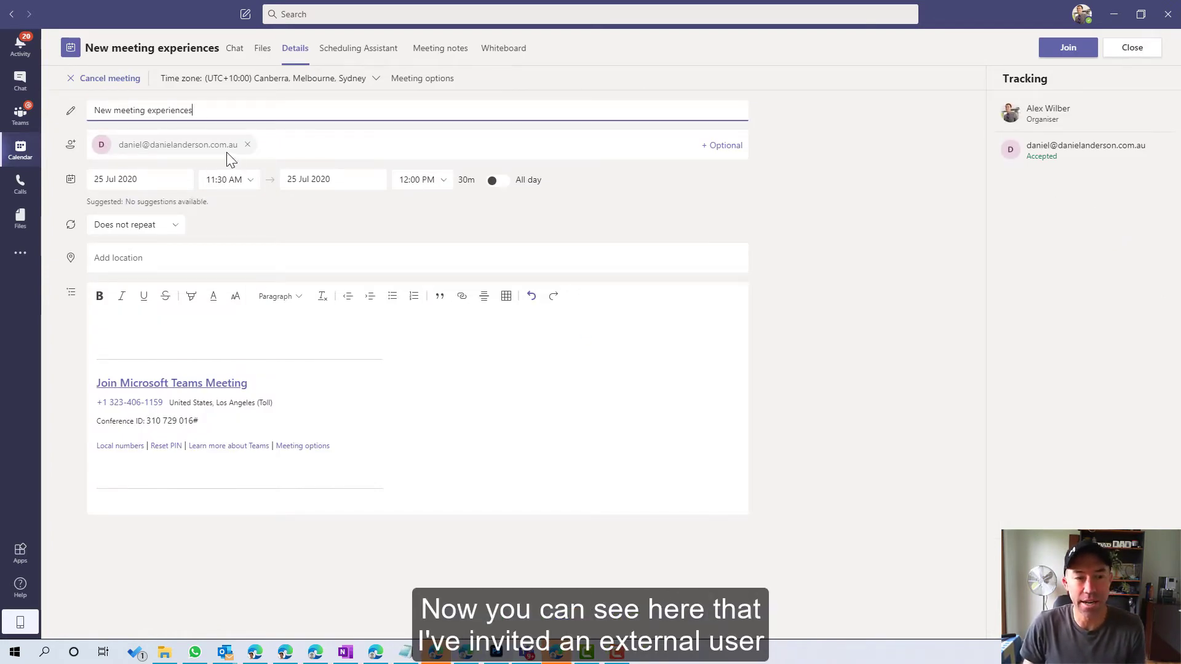
{"action": "left_click", "coordinate": [1069, 52]}
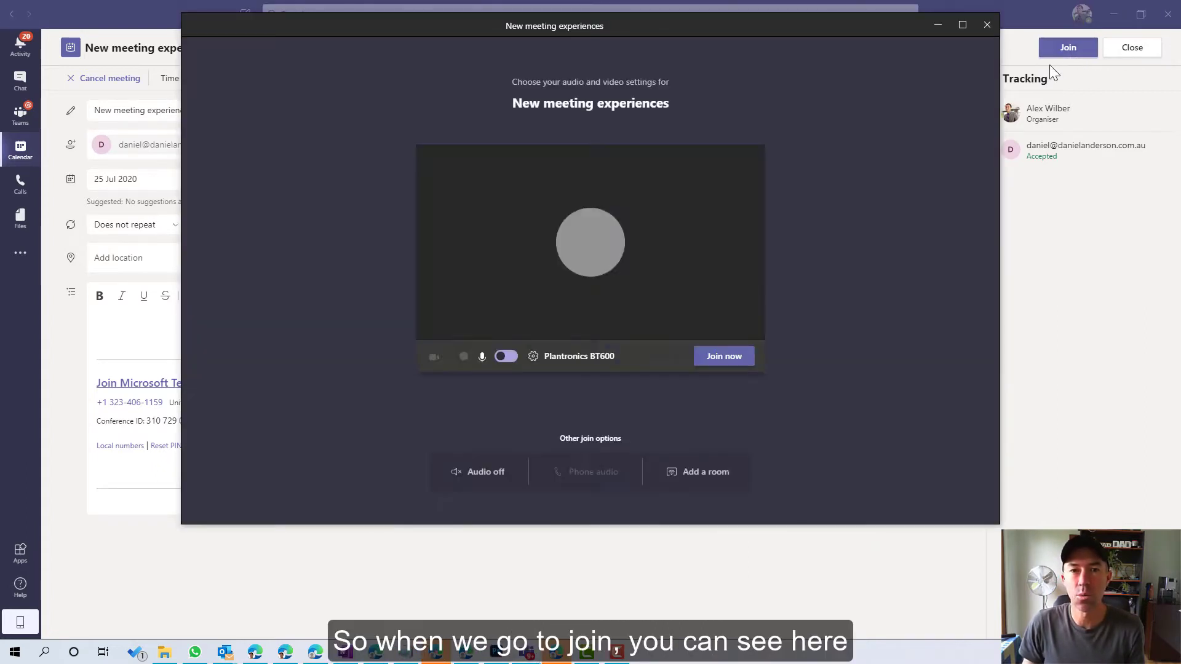
{"action": "left_click_drag", "start_coordinate": [807, 41], "coordinate": [826, 80]}
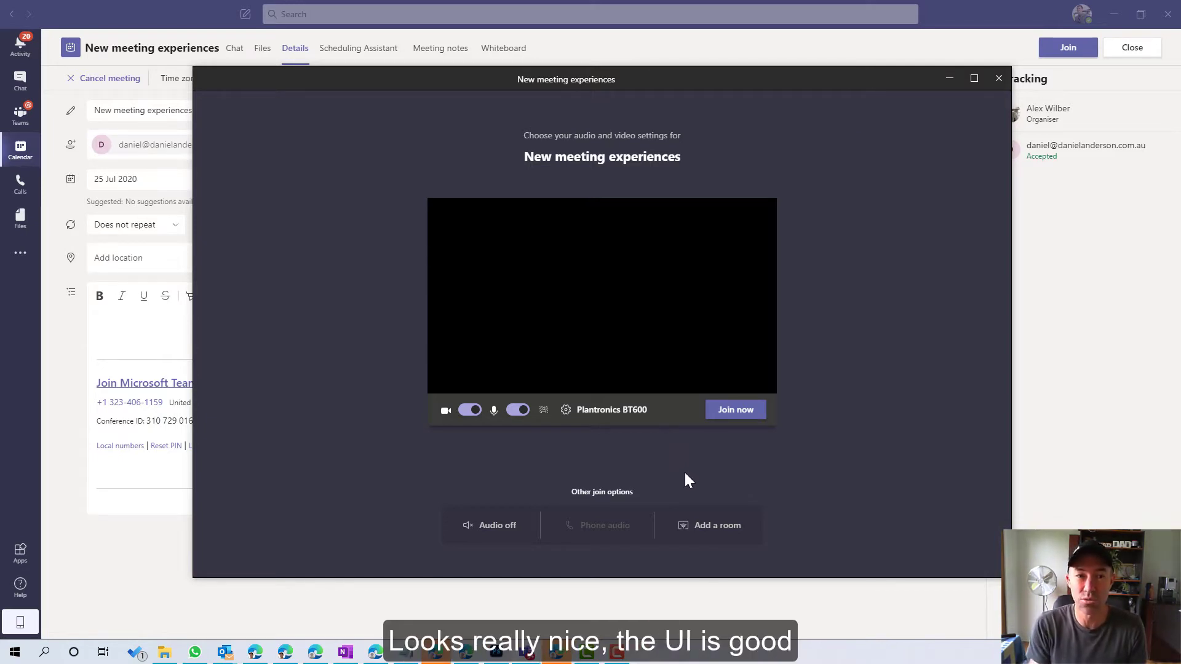
{"action": "left_click", "coordinate": [735, 414]}
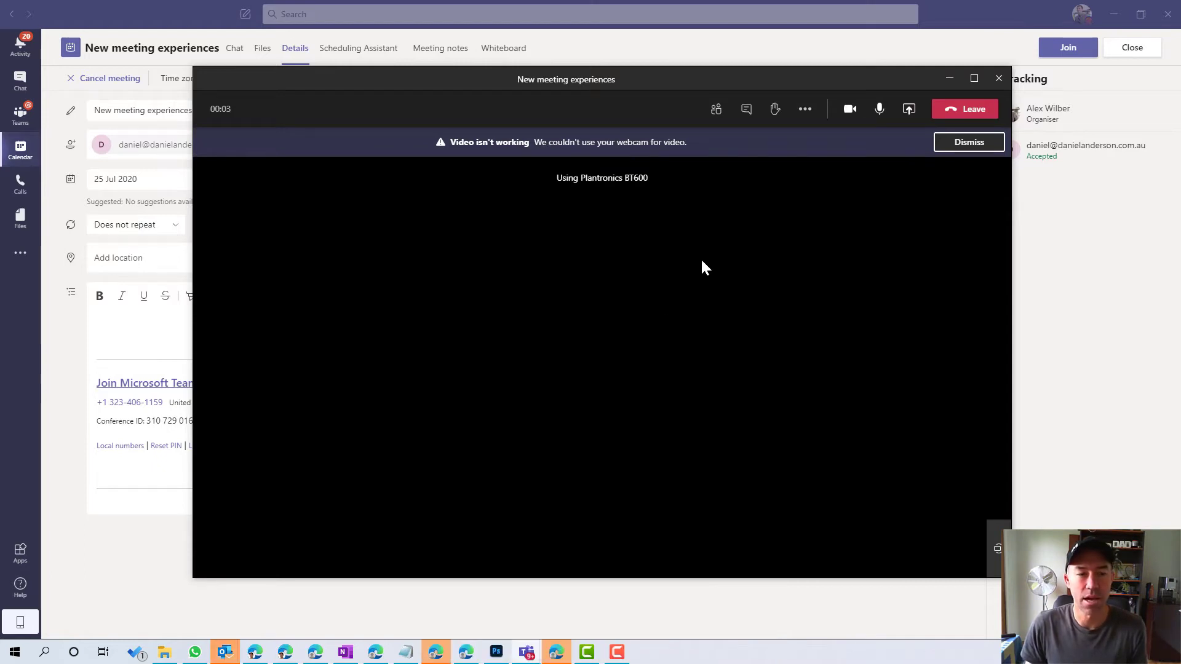
{"action": "left_click", "coordinate": [964, 144]}
- Switch the meeting camera to Surface Camera Front in the device settings, and close the settings pane
{"action": "left_click", "coordinate": [814, 119]}
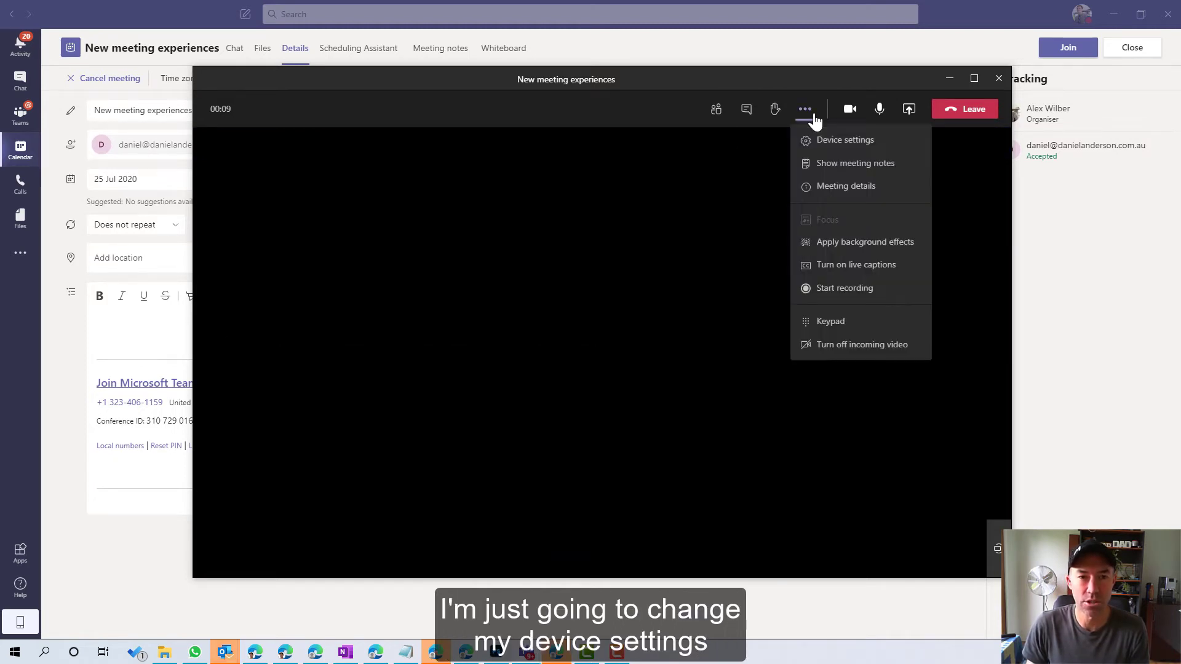
{"action": "left_click", "coordinate": [818, 140]}
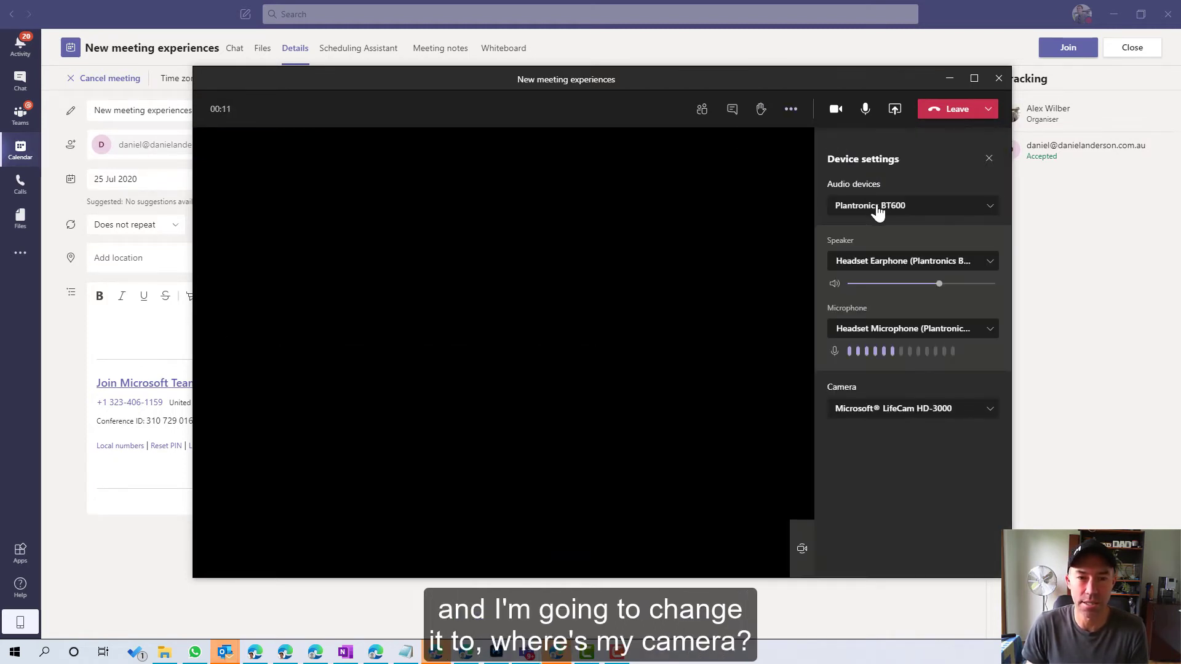
{"action": "left_click", "coordinate": [878, 212]}
{"action": "left_click", "coordinate": [886, 272]}
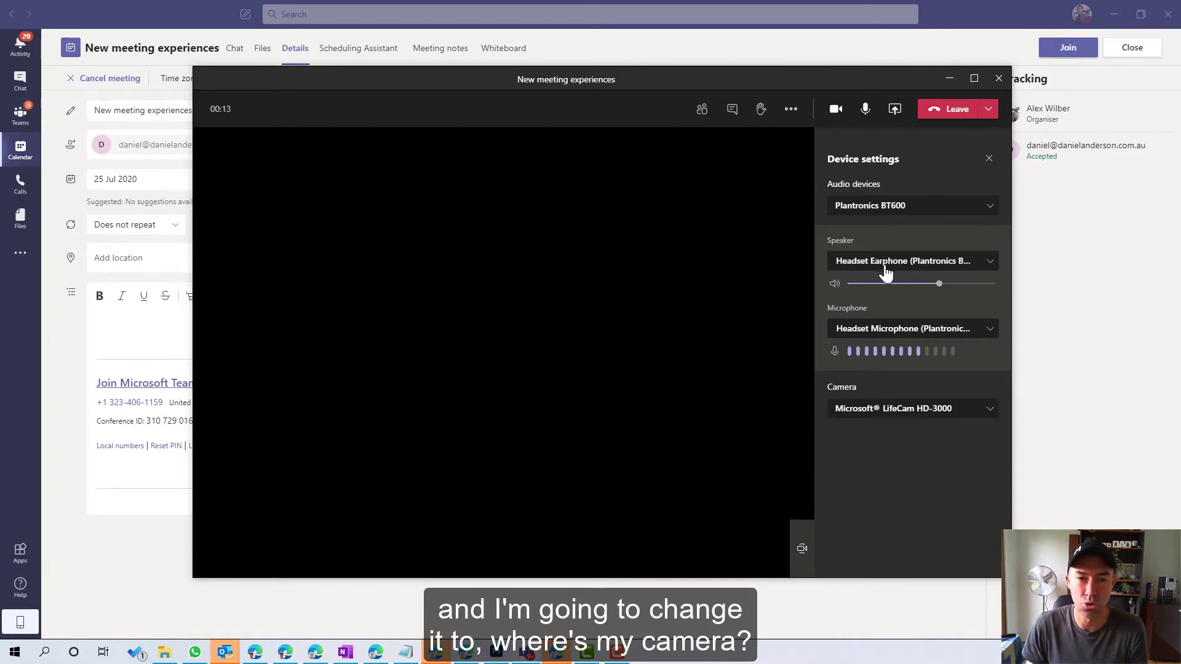
{"action": "left_click", "coordinate": [901, 410]}
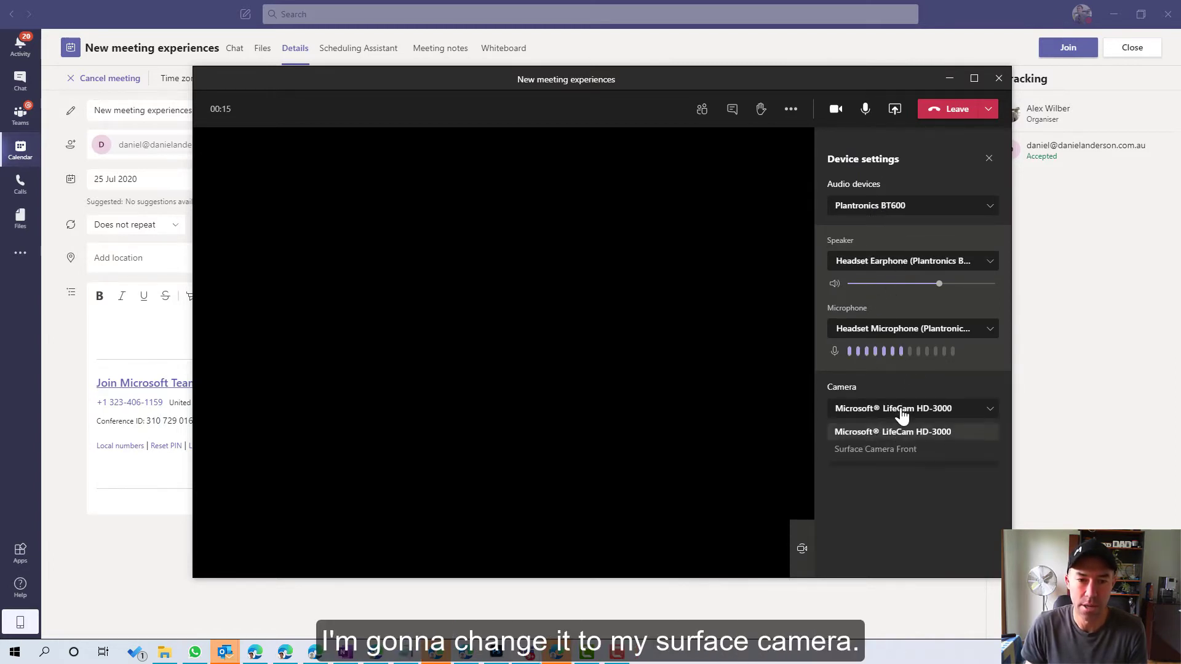
{"action": "left_click", "coordinate": [879, 454]}
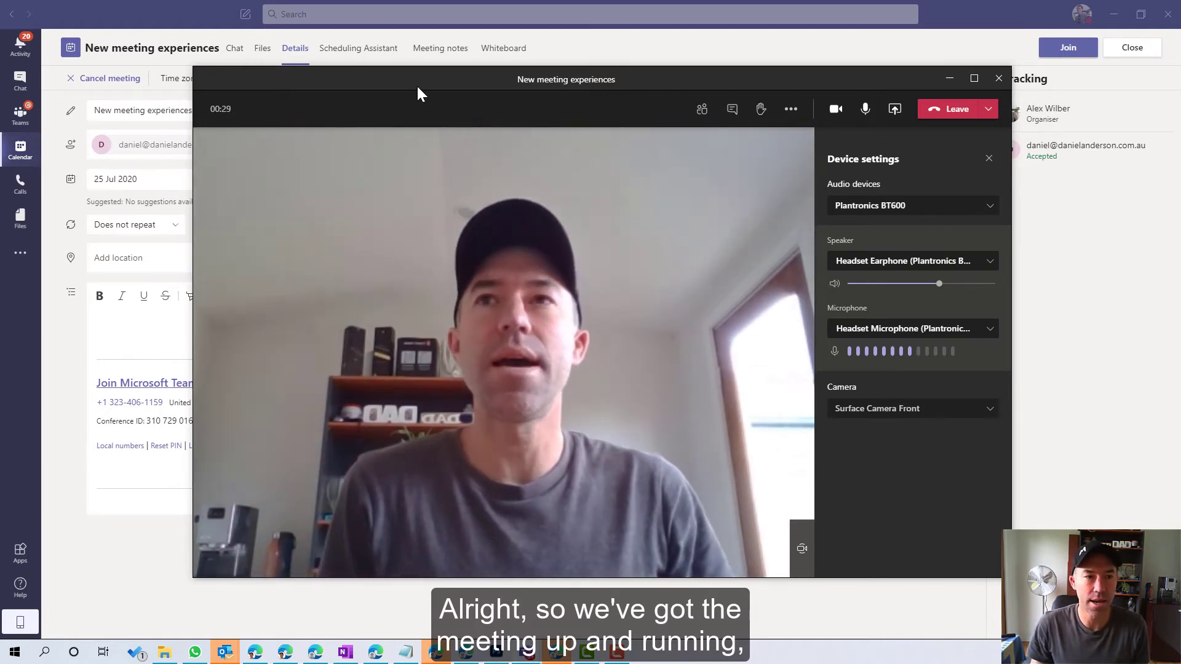
{"action": "left_click_drag", "start_coordinate": [416, 83], "coordinate": [427, 79]}
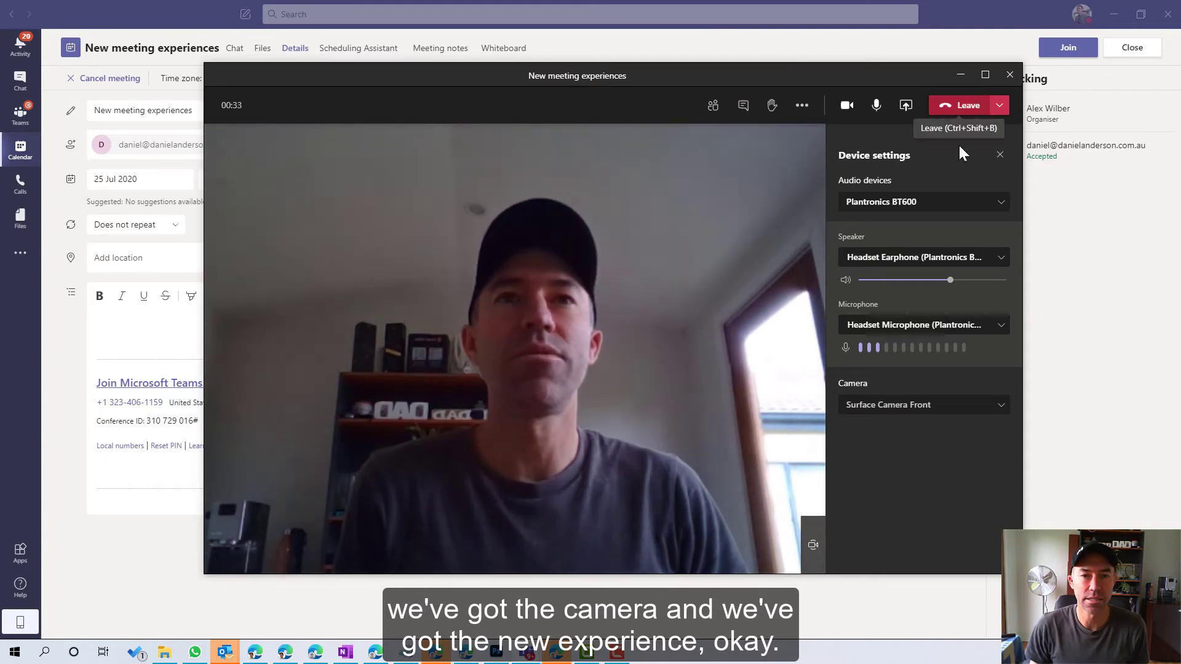
{"action": "left_click", "coordinate": [999, 156]}
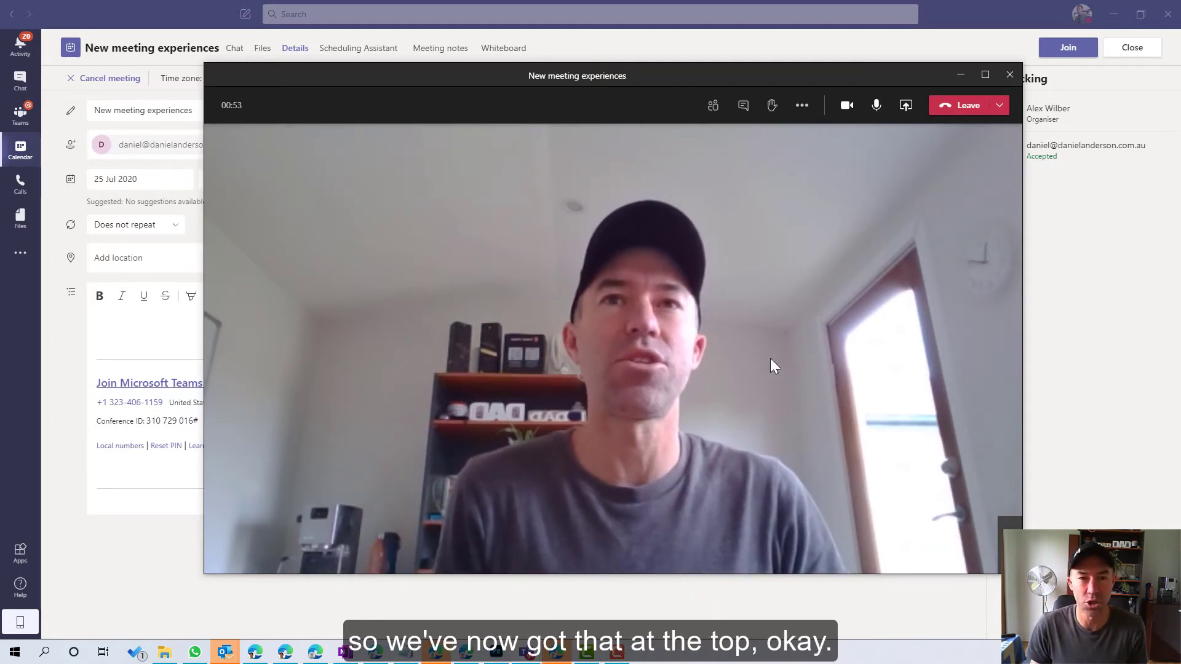
- Turn off the camera and admit the external attendee waiting in the lobby, closing the participants list
{"action": "left_click", "coordinate": [847, 105]}
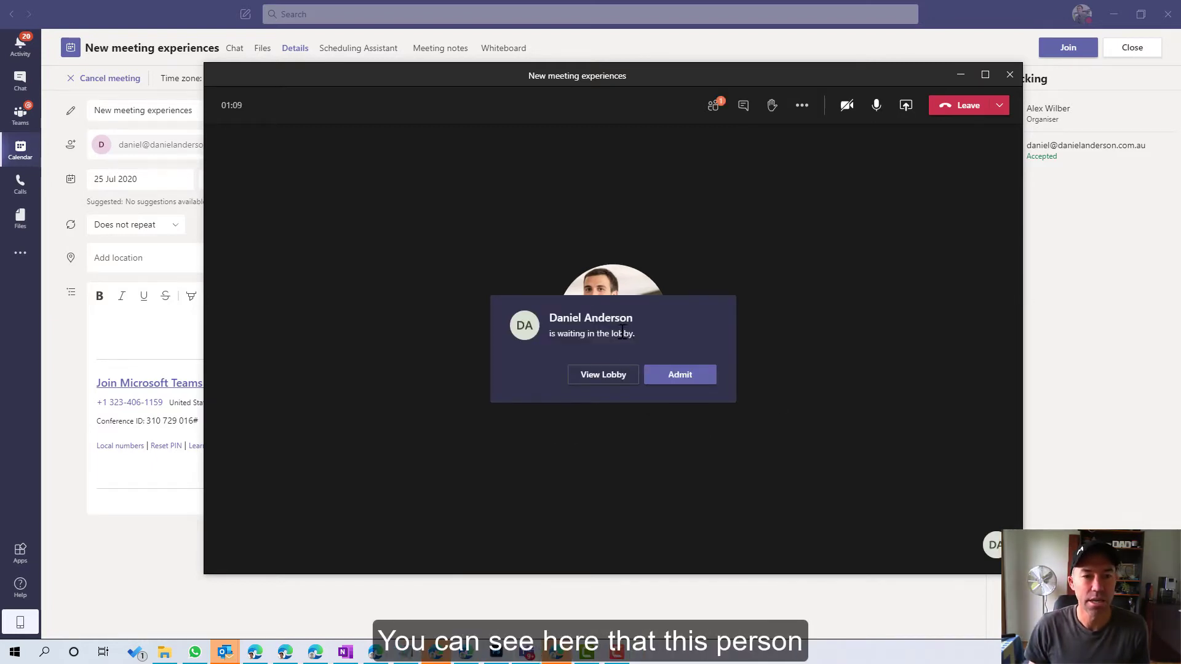
{"action": "left_click", "coordinate": [600, 376]}
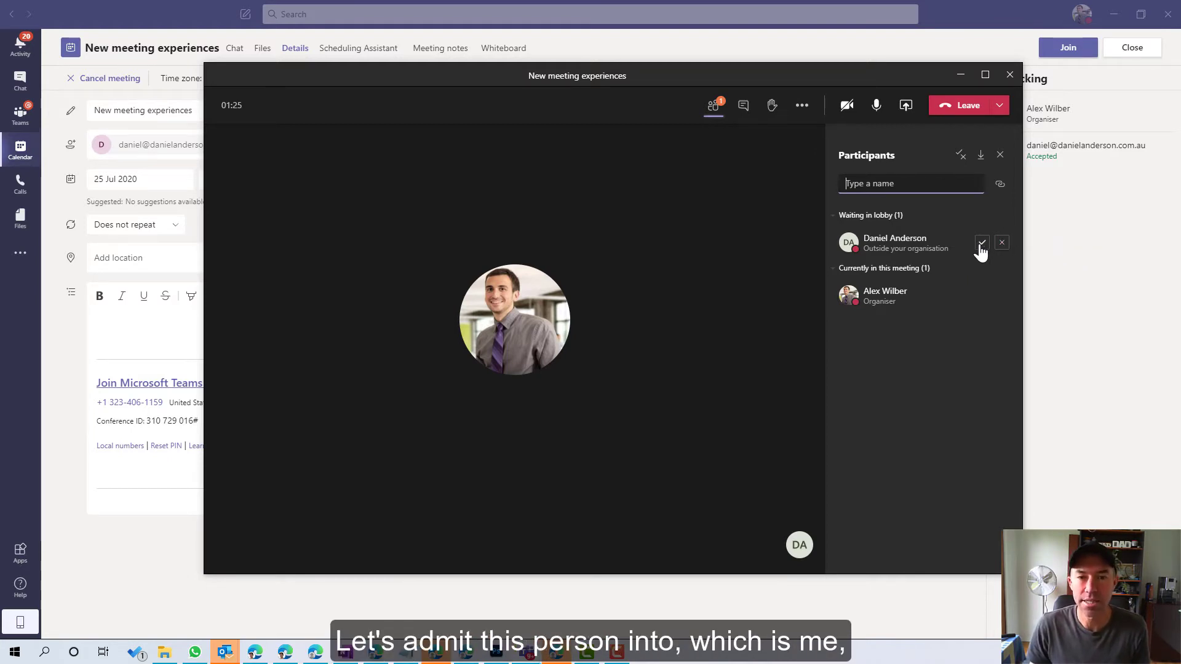
{"action": "left_click", "coordinate": [979, 246]}
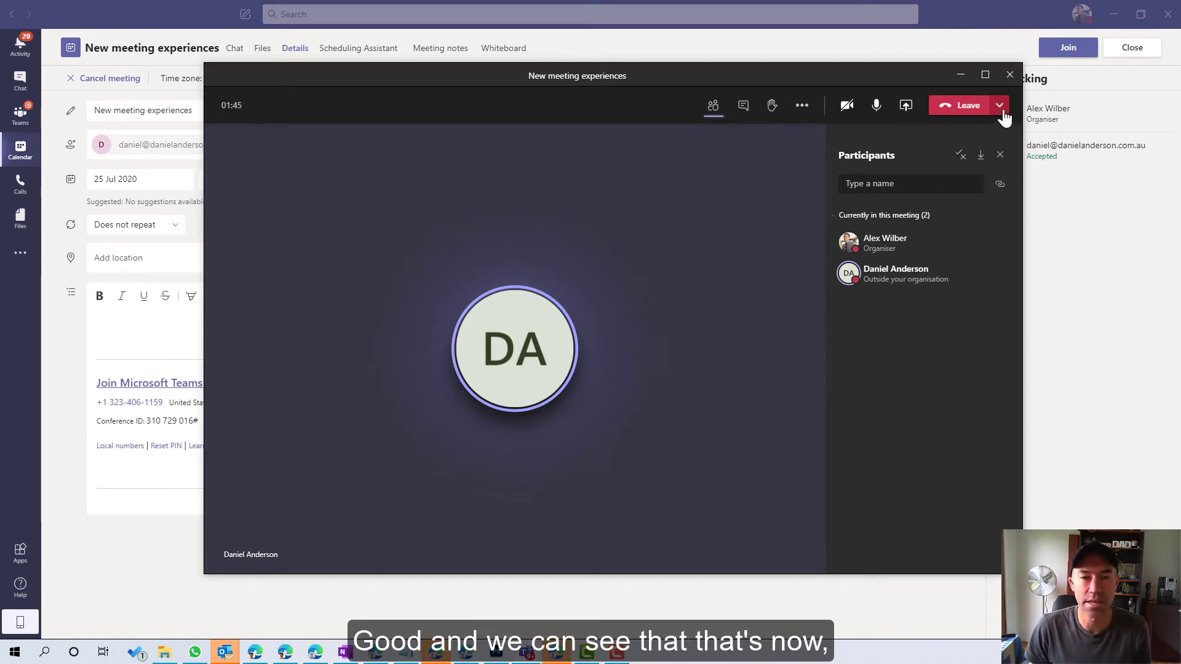
{"action": "left_click", "coordinate": [999, 155]}
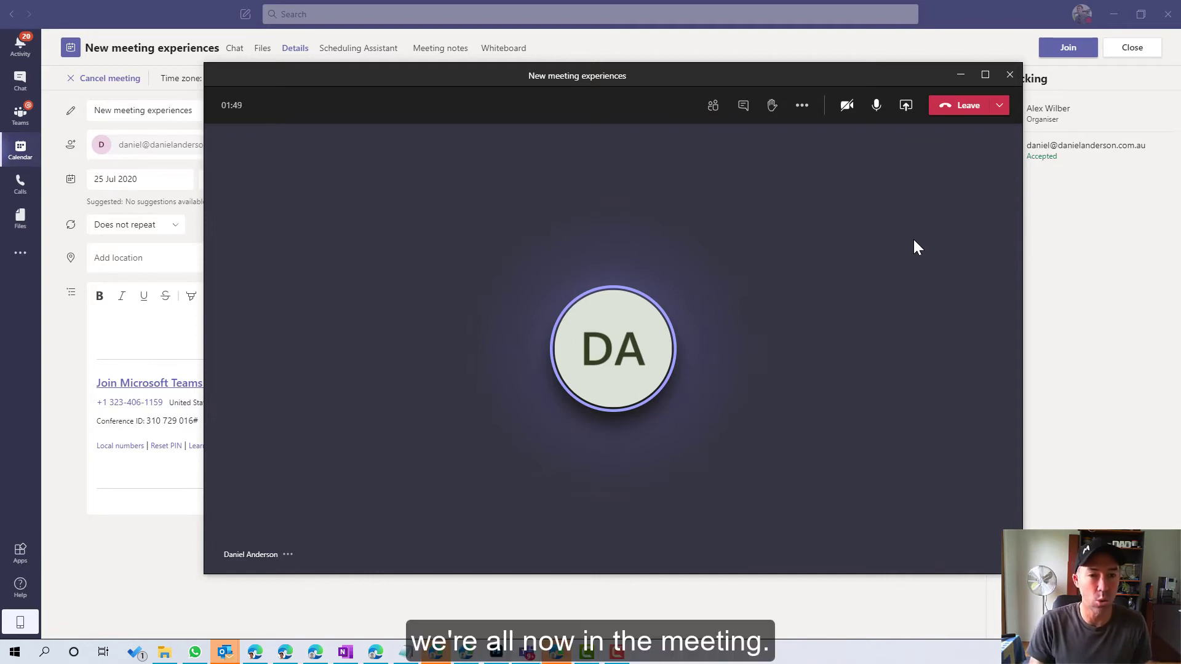
- Look at the options for ending the meeting and at the additional meeting actions
{"action": "left_click", "coordinate": [1000, 111]}
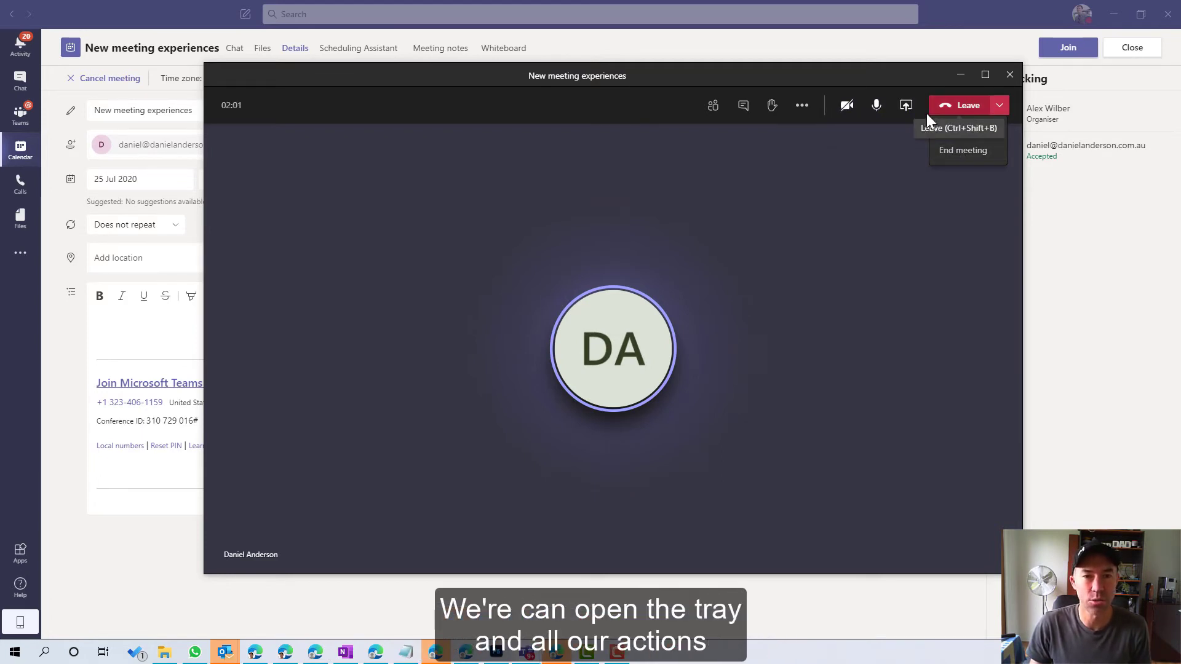
{"action": "left_click", "coordinate": [802, 109]}
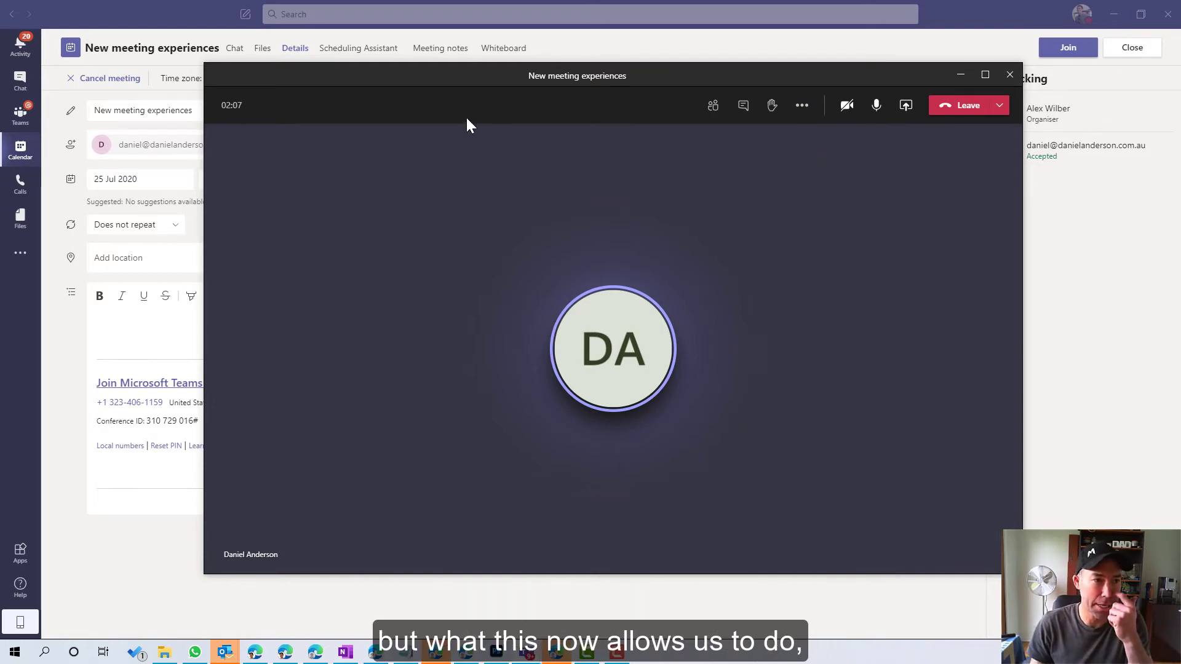
- Shift the meeting window aside and send "he there" in the existing recent chat
{"action": "left_click_drag", "start_coordinate": [440, 75], "coordinate": [553, 58]}
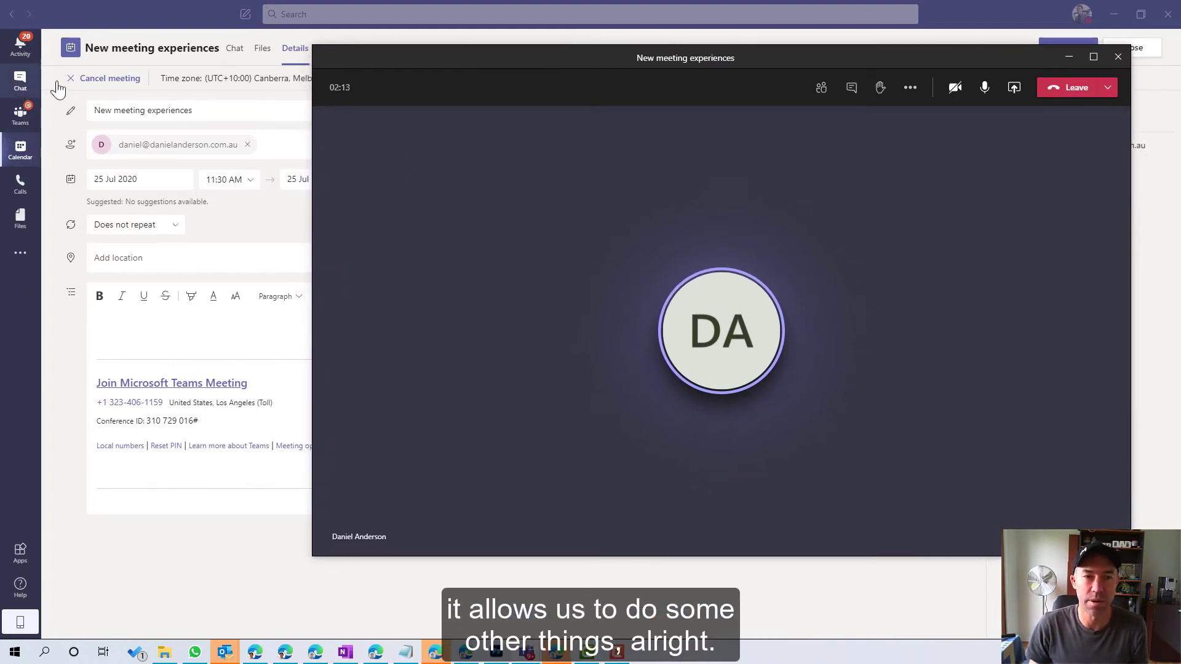
{"action": "left_click", "coordinate": [36, 83]}
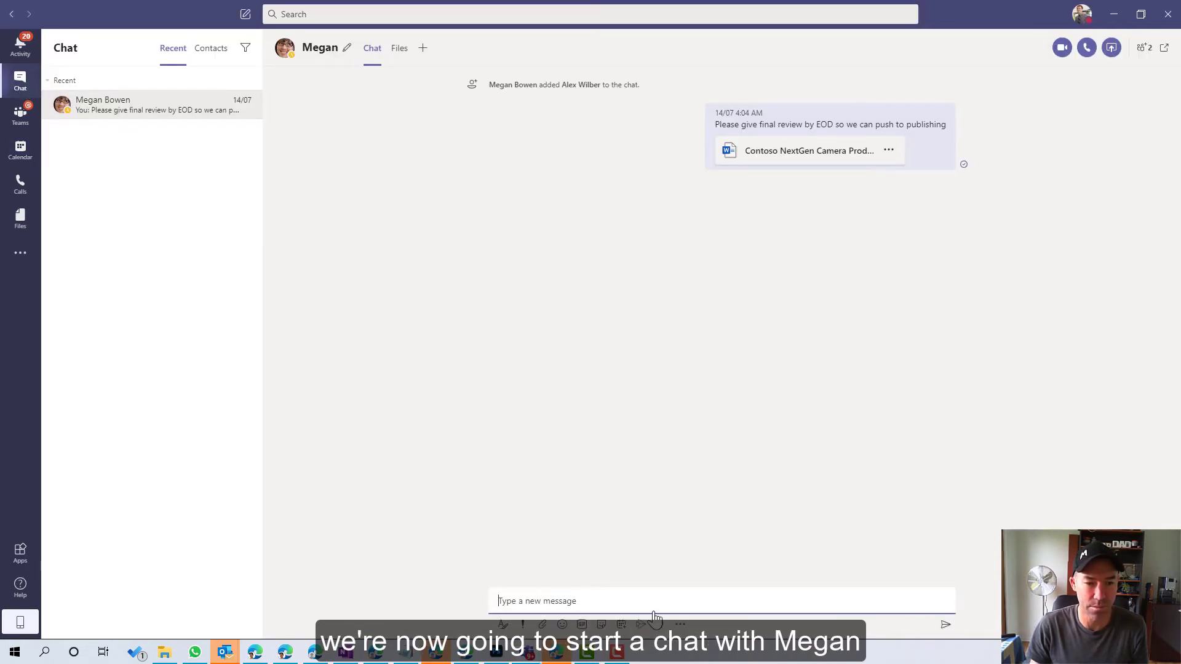
{"action": "left_click", "coordinate": [652, 599]}
{"action": "type", "text": "he there"}
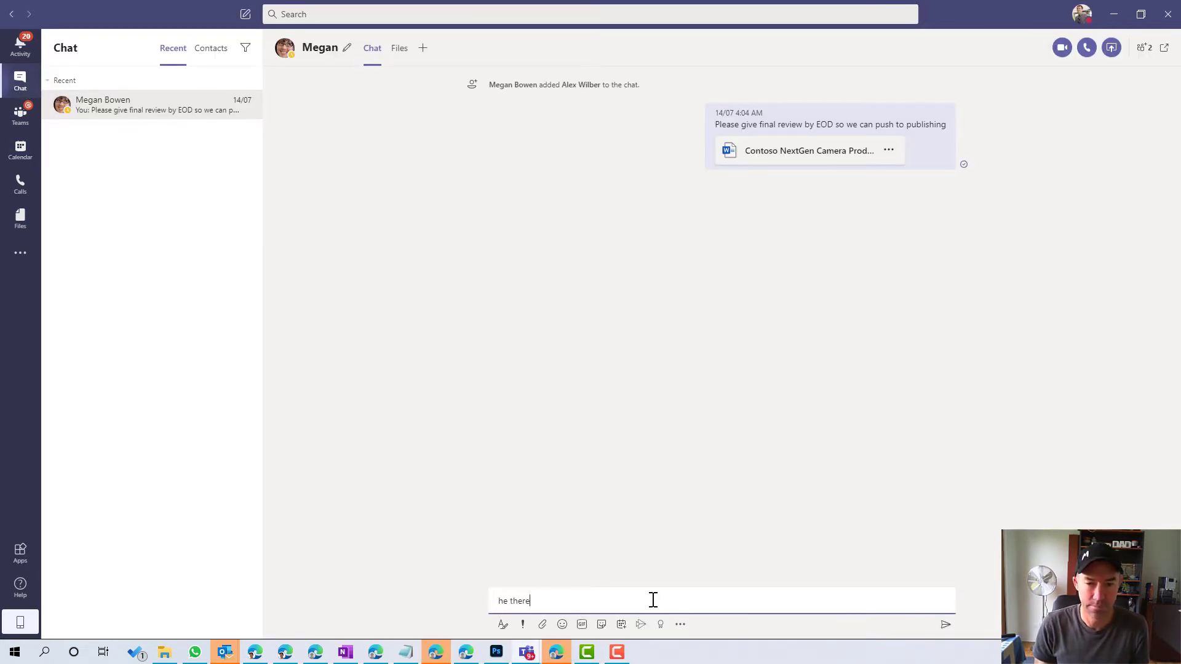
{"action": "key", "text": "Return"}
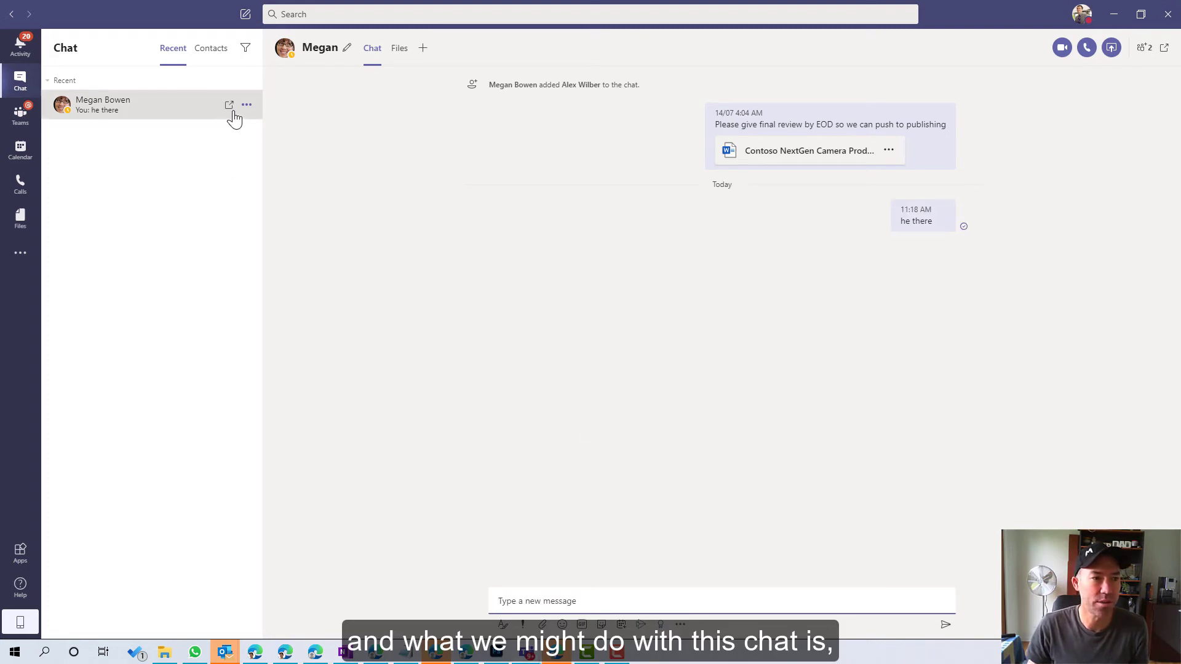
- Pop out the recent chat into its own window and arrange it side by side with the meeting window
{"action": "left_click", "coordinate": [231, 105]}
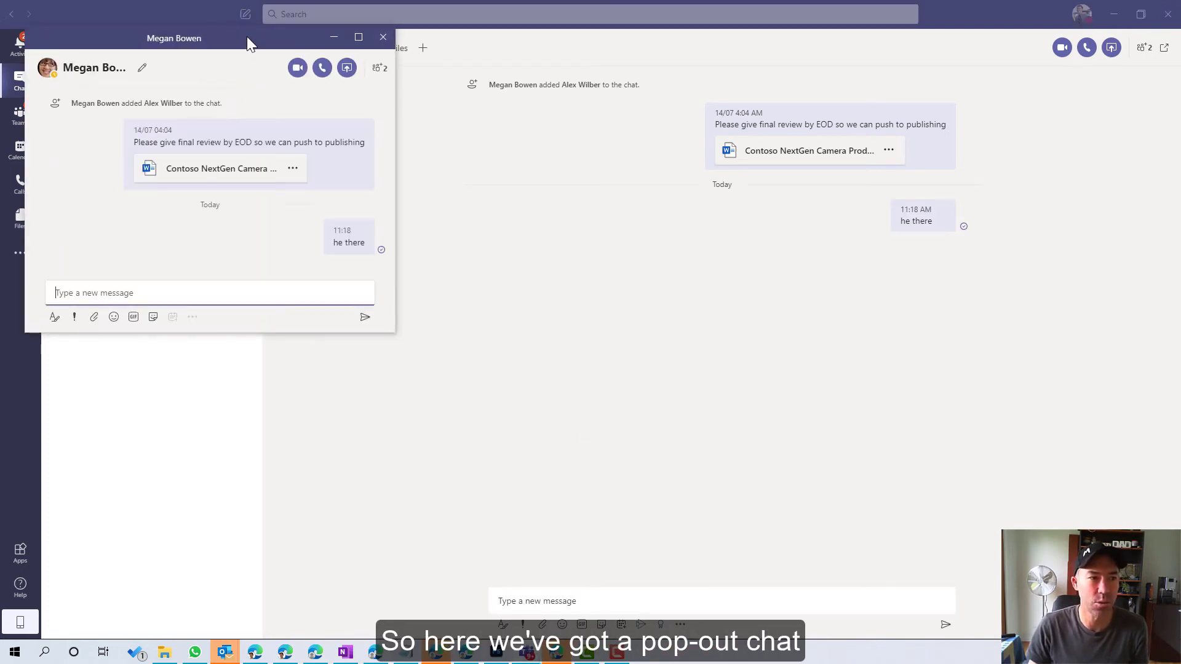
{"action": "left_click_drag", "start_coordinate": [246, 35], "coordinate": [268, 48]}
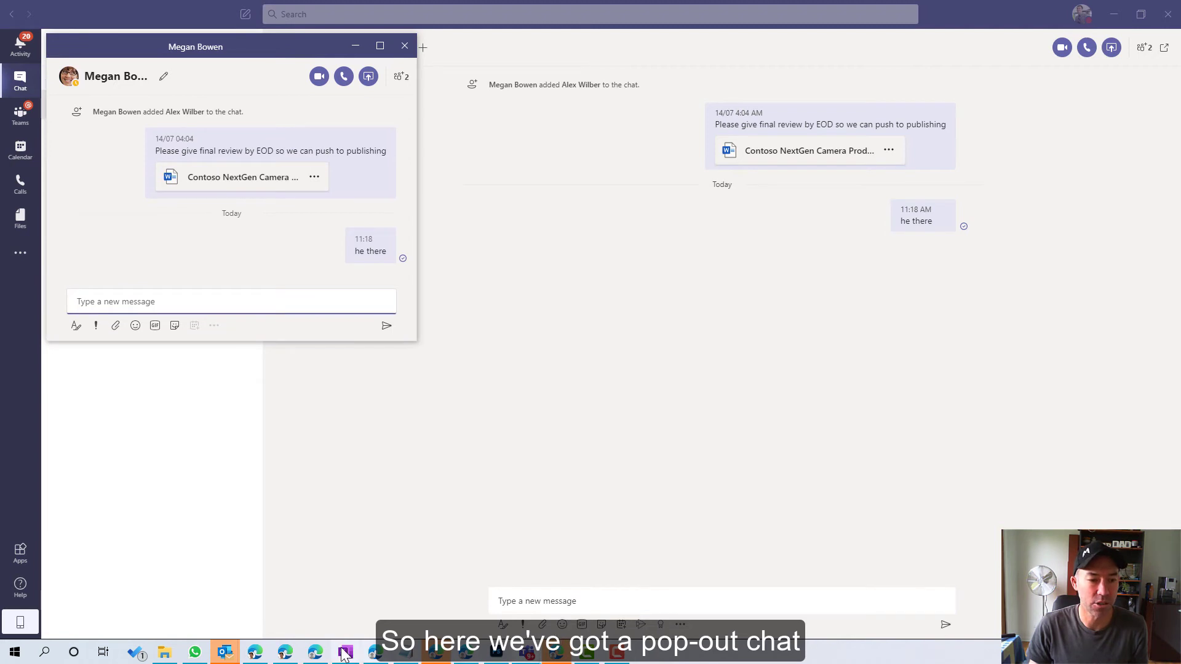
{"action": "mouse_move", "coordinate": [534, 656]}
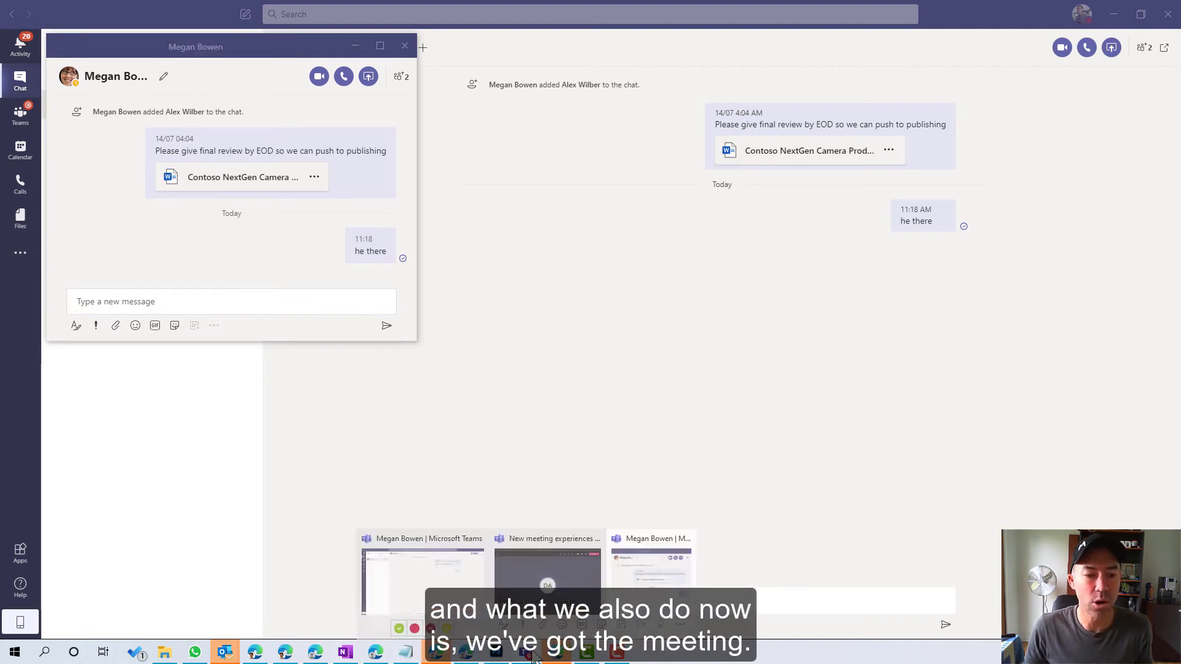
{"action": "left_click", "coordinate": [557, 595]}
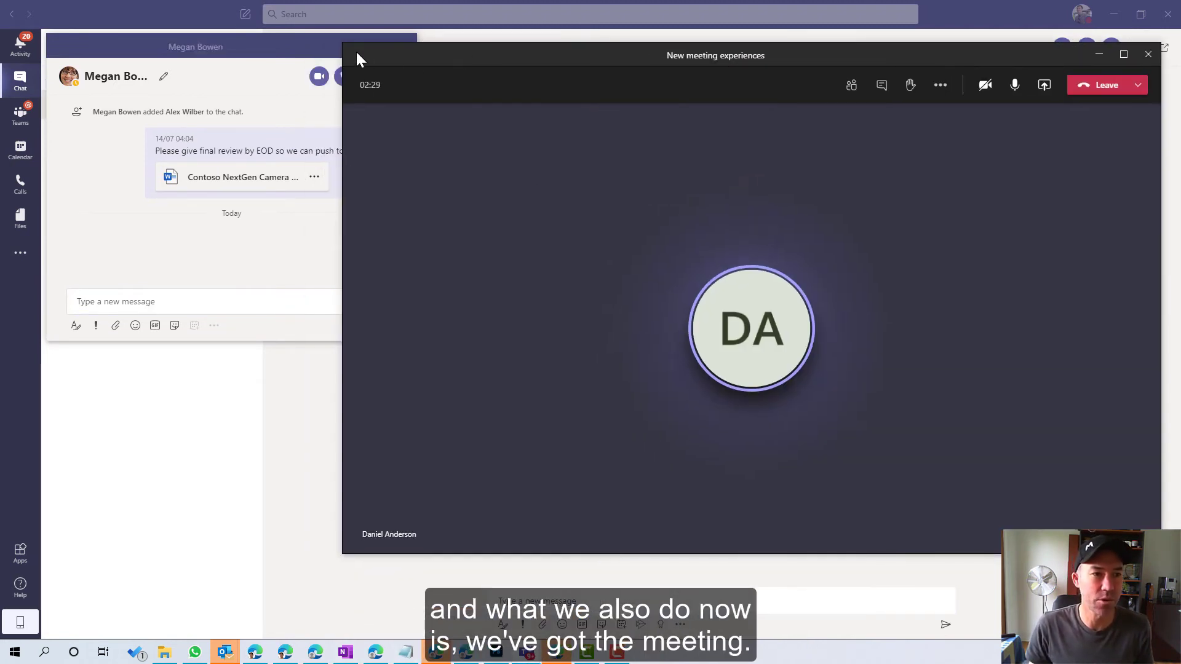
{"action": "left_click_drag", "start_coordinate": [344, 43], "coordinate": [556, 36]}
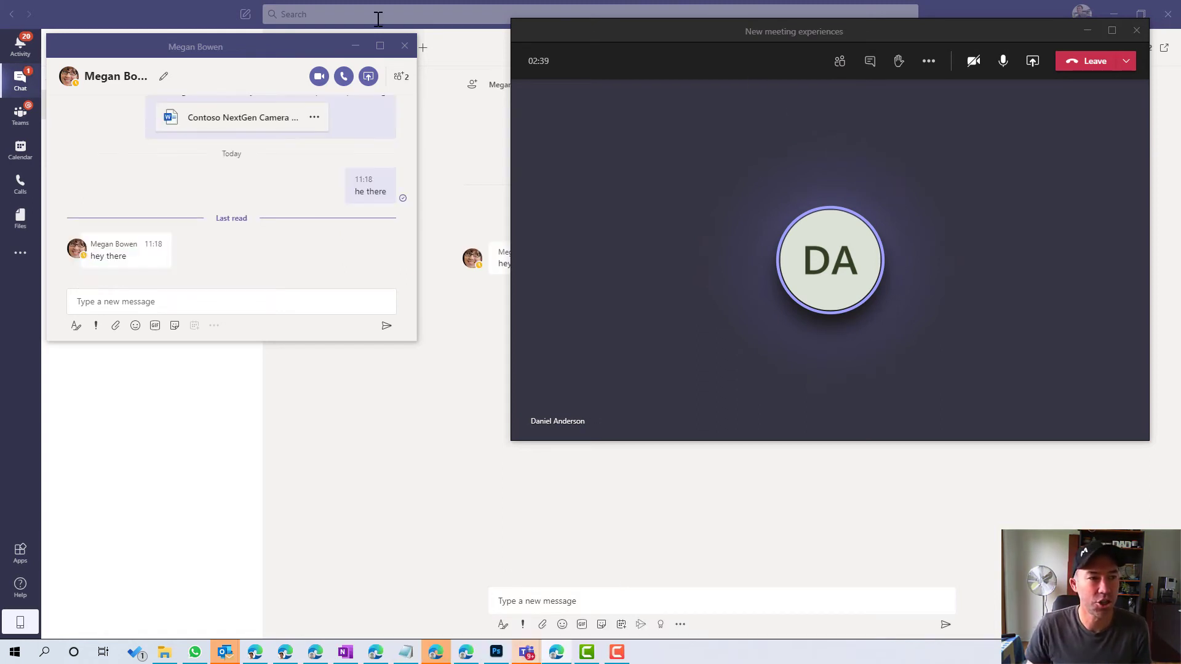
{"action": "left_click_drag", "start_coordinate": [265, 47], "coordinate": [312, 48]}
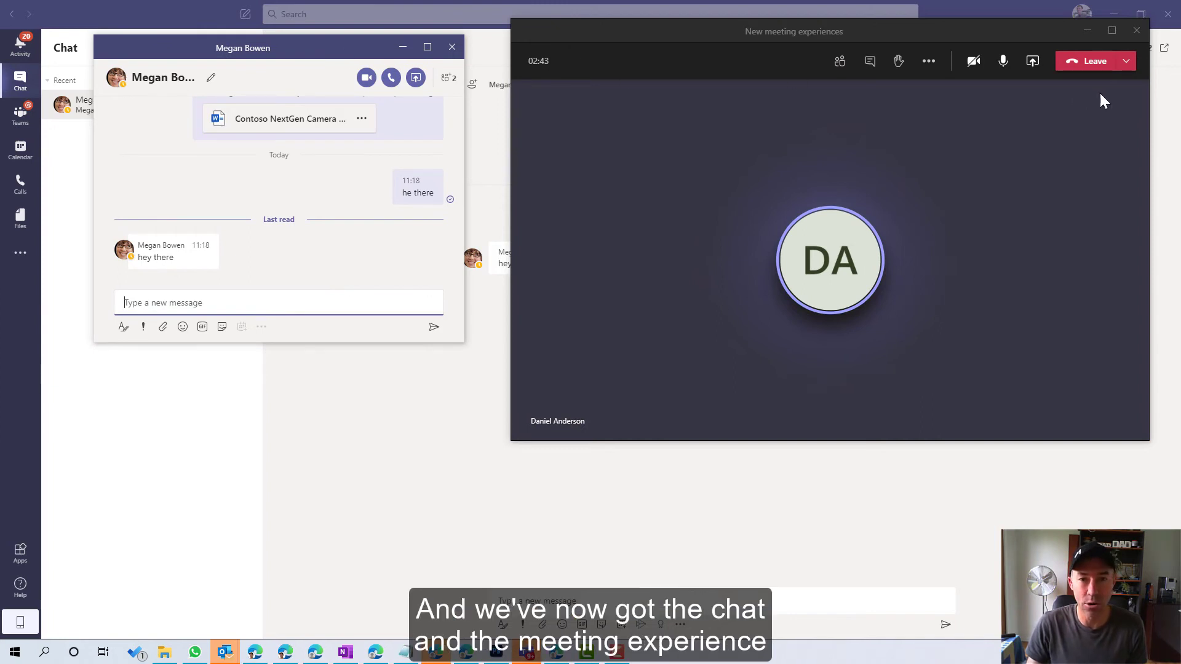
- Mute the microphone and end the meeting for everyone
{"action": "left_click", "coordinate": [1003, 60]}
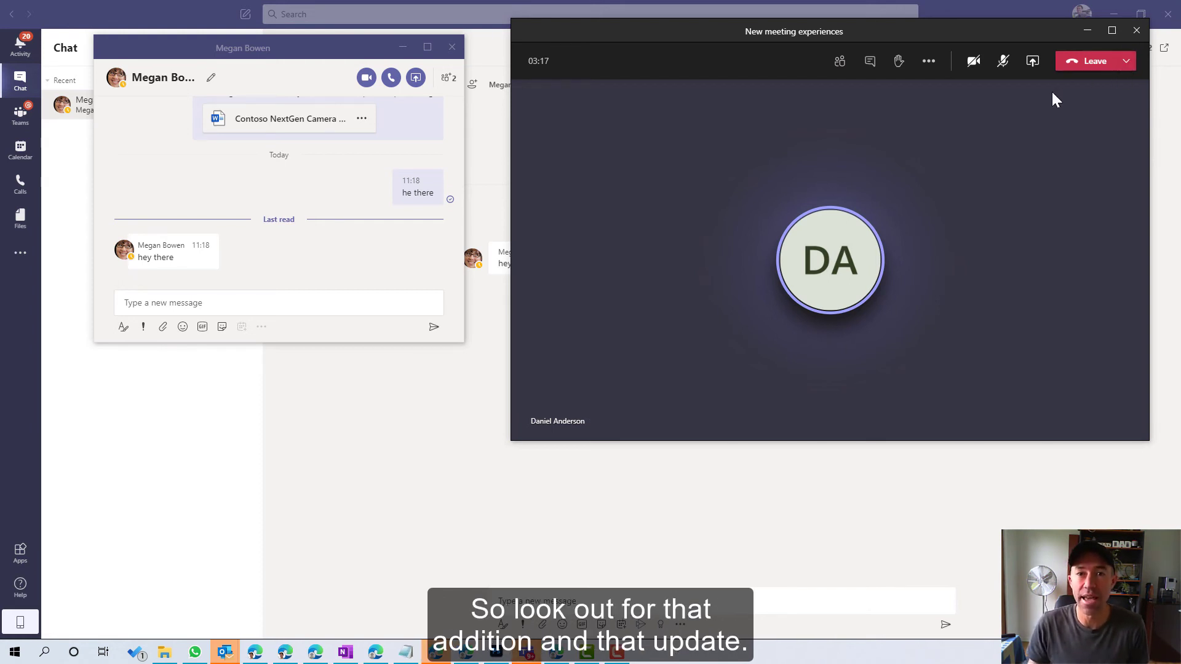
{"action": "left_click", "coordinate": [1126, 61]}
{"action": "left_click", "coordinate": [1094, 111]}
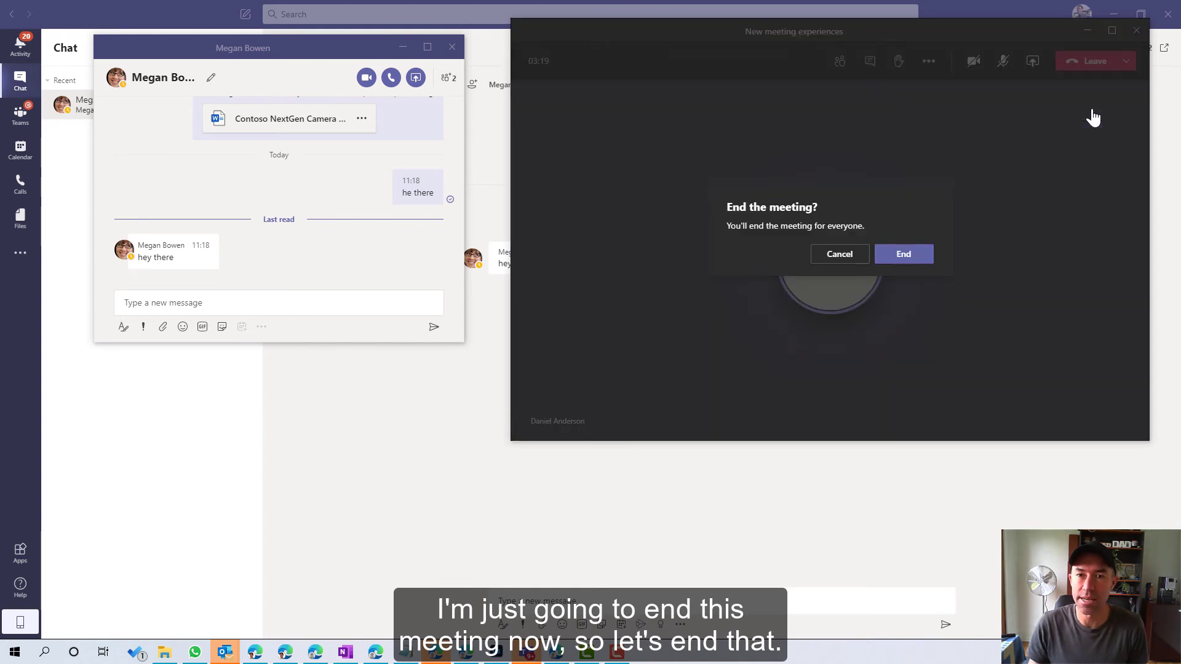
{"action": "left_click", "coordinate": [902, 261]}
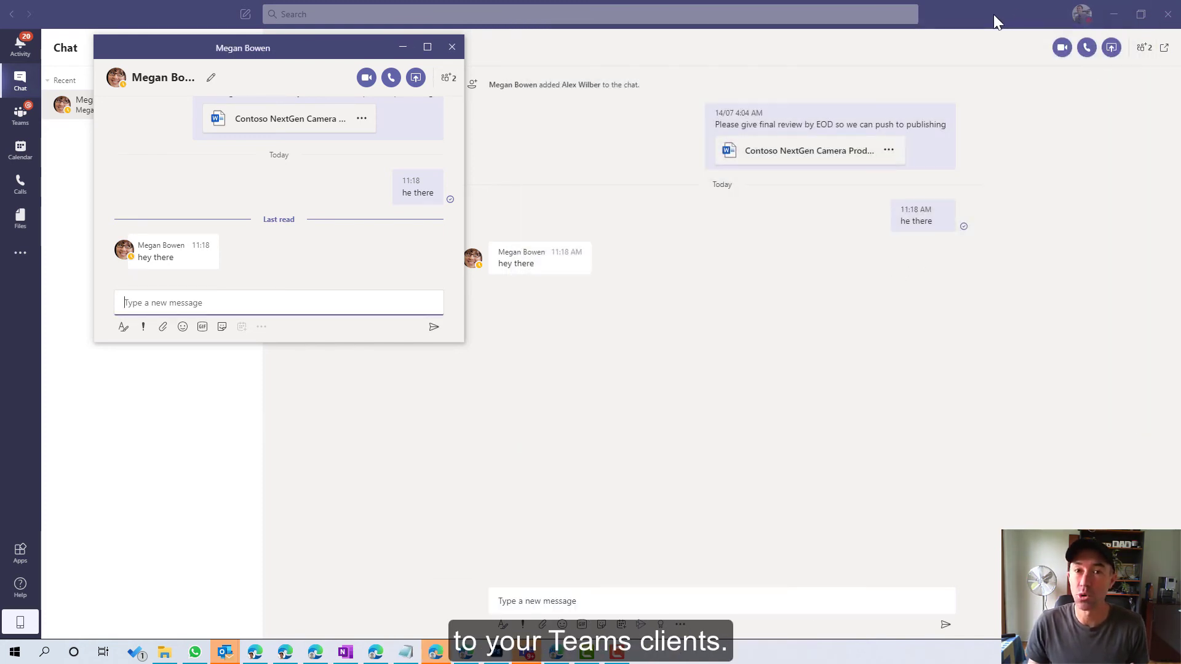
- Check the new meeting experience option in the general application settings once more, and close the settings
{"action": "left_click", "coordinate": [1087, 26]}
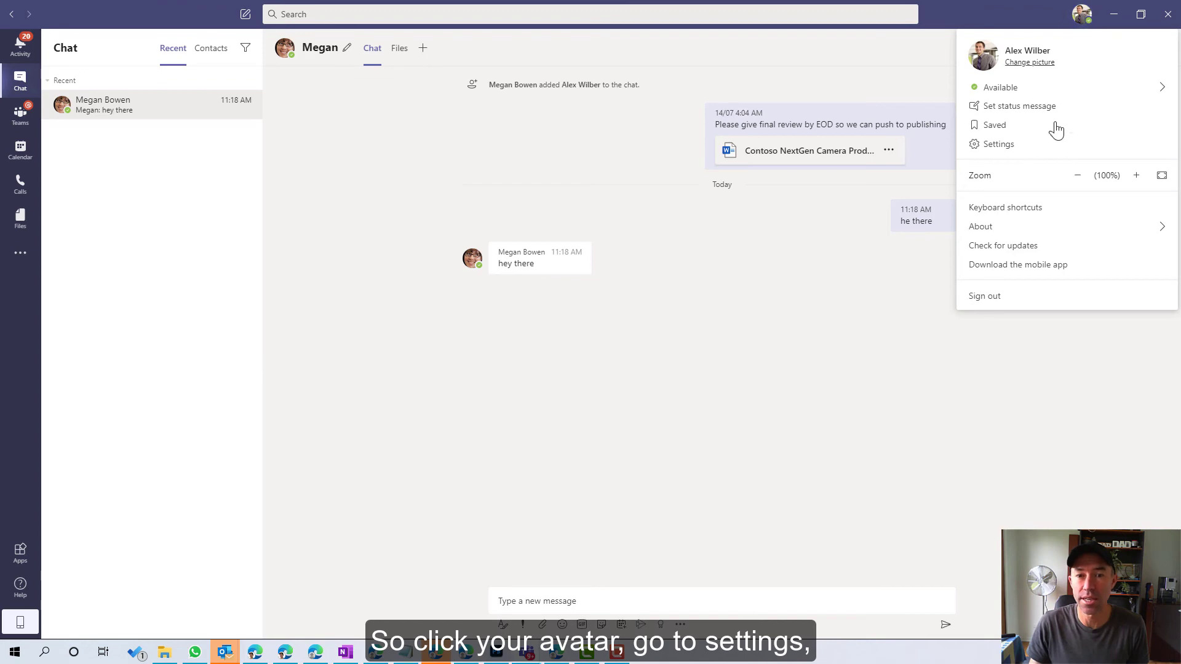
{"action": "left_click", "coordinate": [998, 146]}
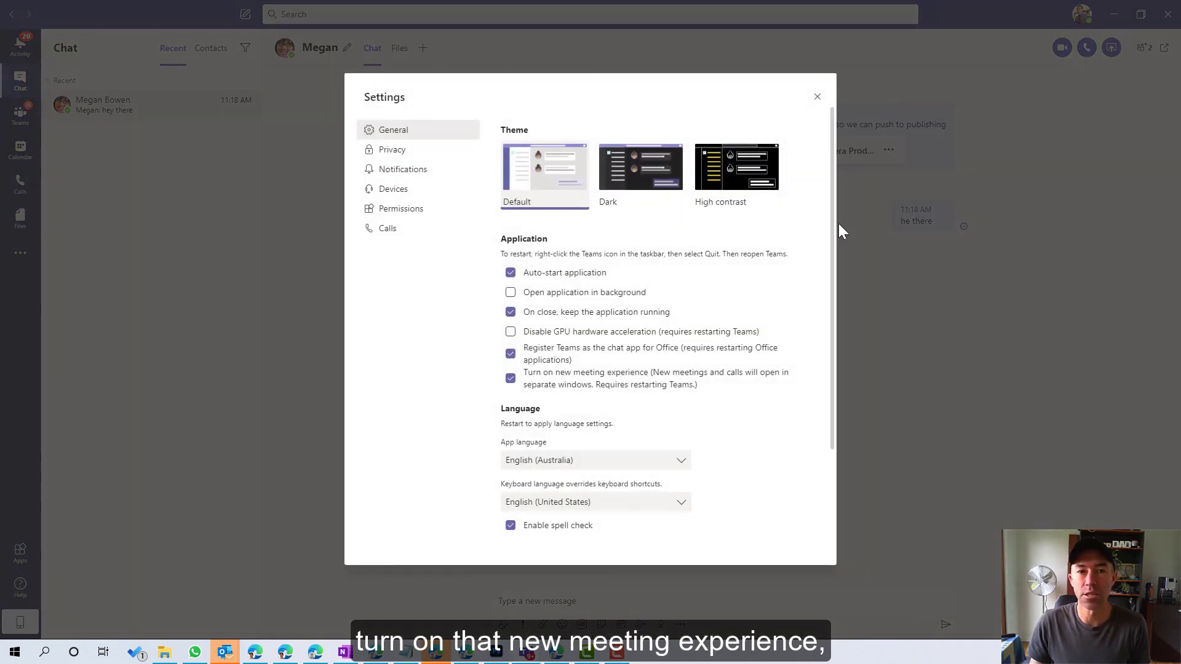
{"action": "left_click", "coordinate": [817, 97]}
- Check for updates to the Teams client
{"action": "left_click", "coordinate": [1087, 18]}
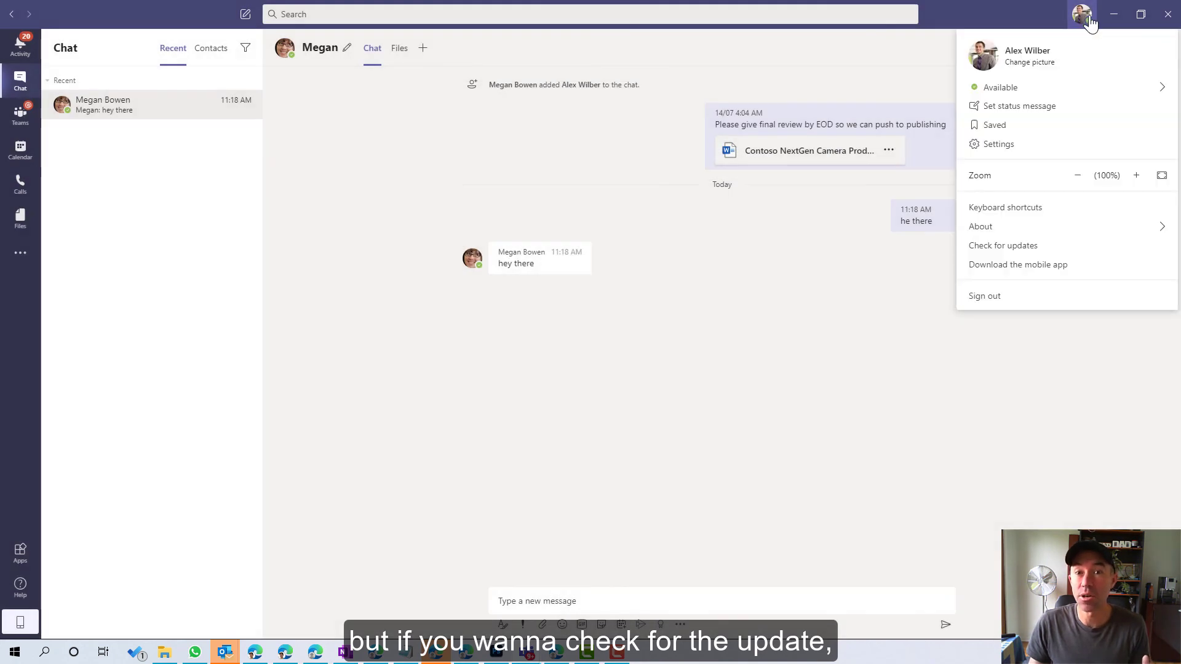